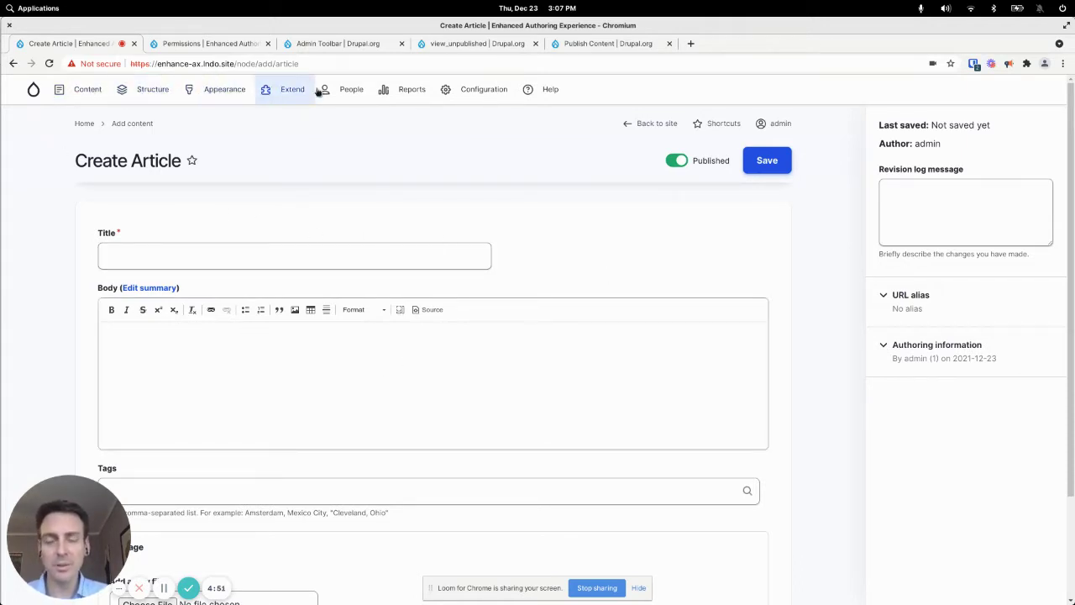
Step: Glance at the installed themes under Appearance, then open the Extend modules list
{"action": "left_click", "coordinate": [220, 91]}
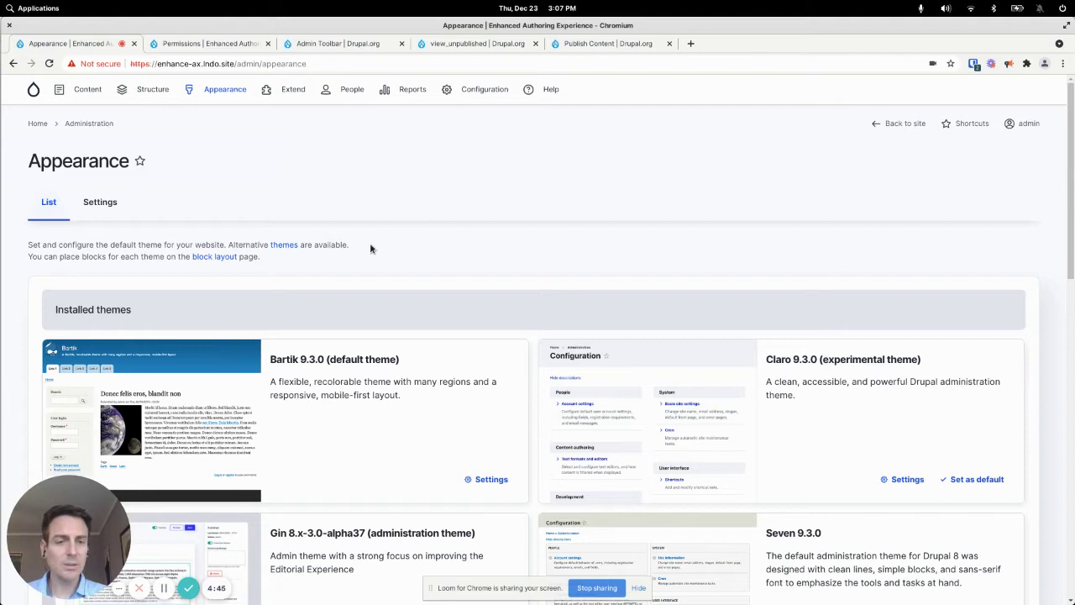
{"action": "left_click", "coordinate": [290, 93]}
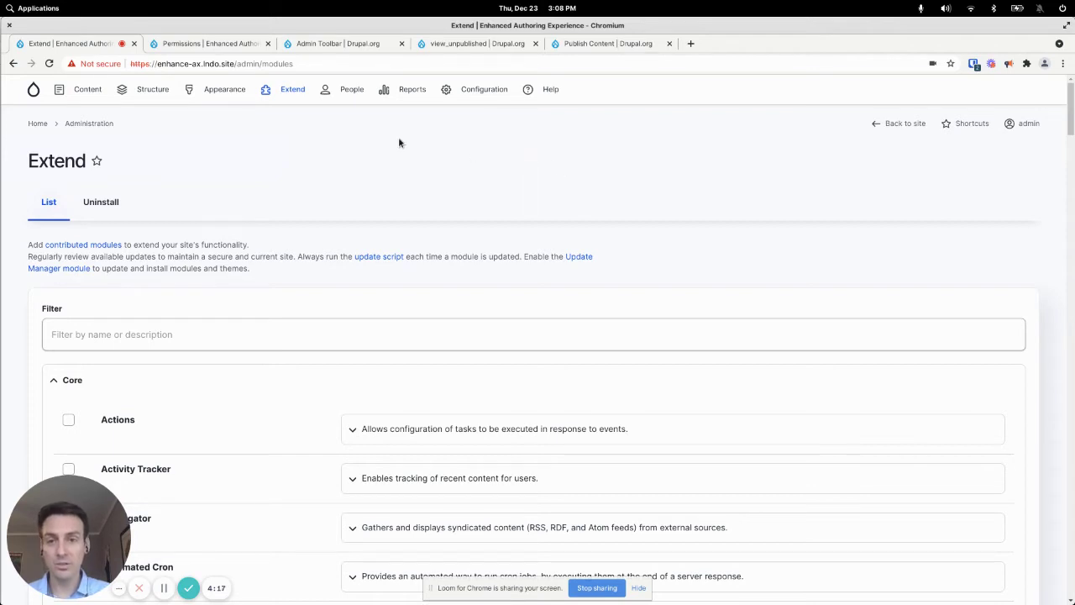
Step: Review the Content editor role's column on the Permissions page, then switch to the editor's window
{"action": "left_click", "coordinate": [352, 90]}
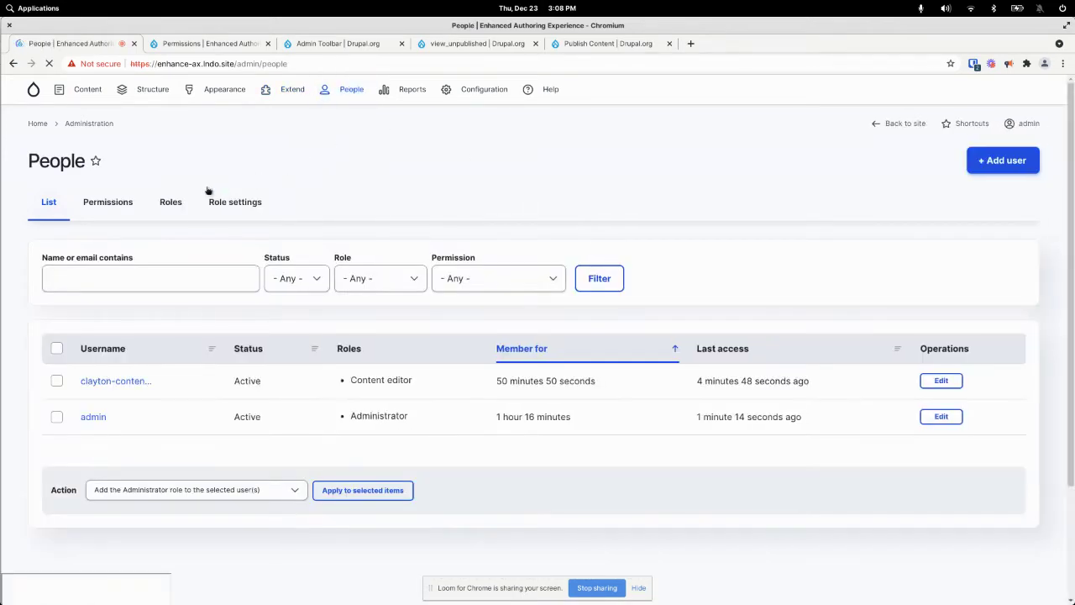
{"action": "left_click", "coordinate": [176, 202]}
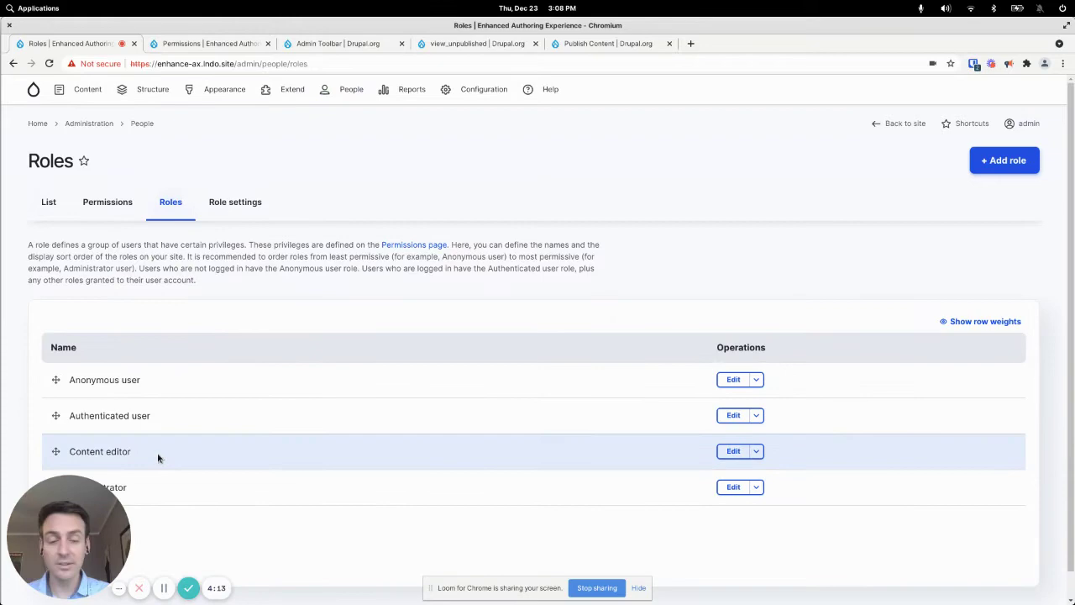
{"action": "left_click", "coordinate": [101, 202]}
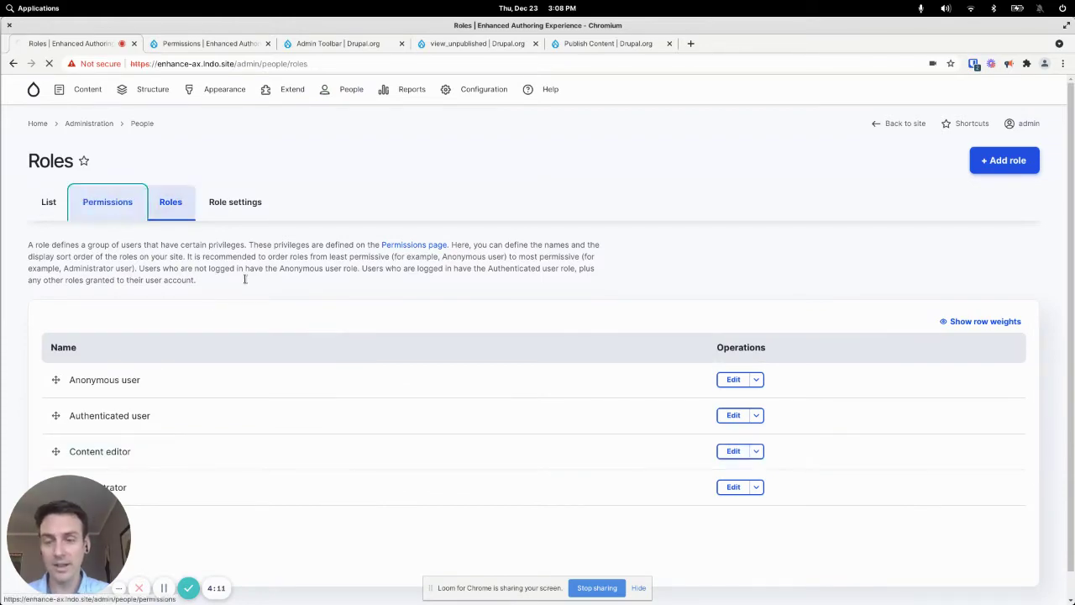
{"action": "scroll", "coordinate": [538, 411], "scroll_direction": "down", "scroll_amount": 4}
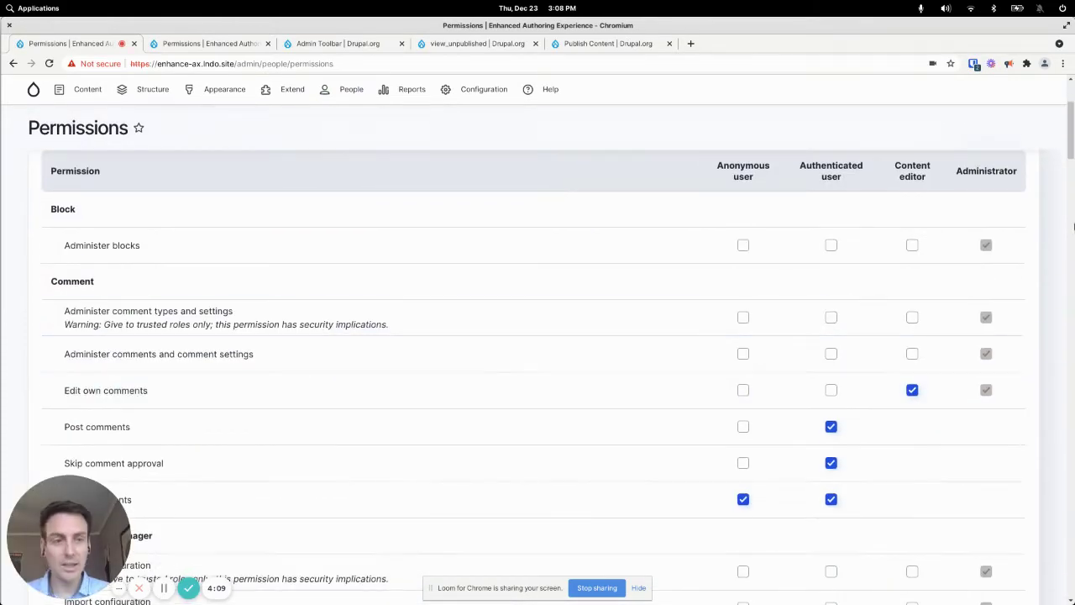
{"action": "left_click_drag", "start_coordinate": [1069, 143], "coordinate": [1071, 351]}
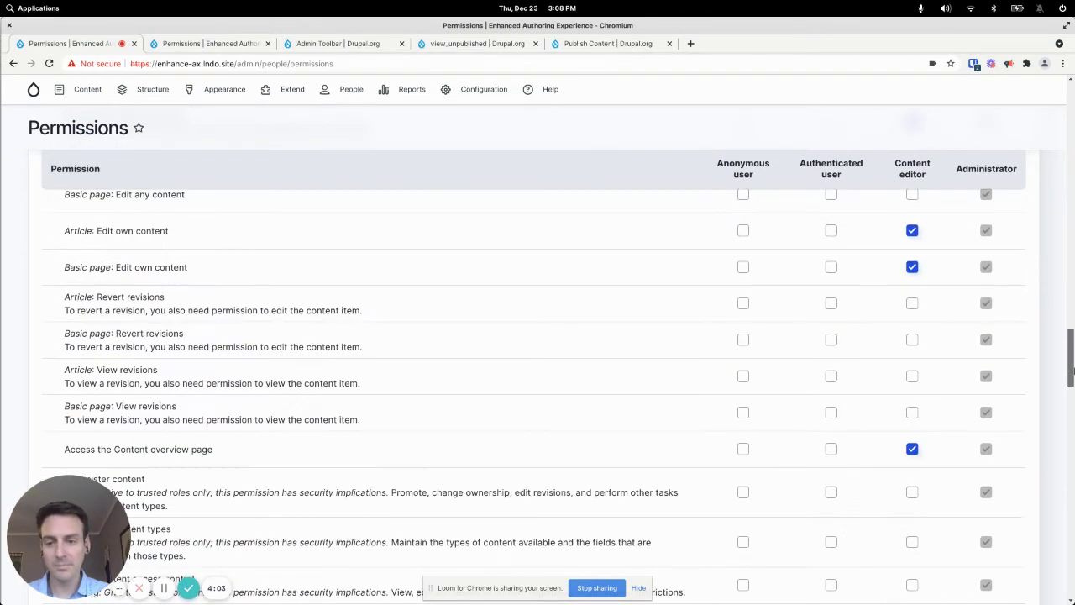
{"action": "key", "text": "alt+Tab"}
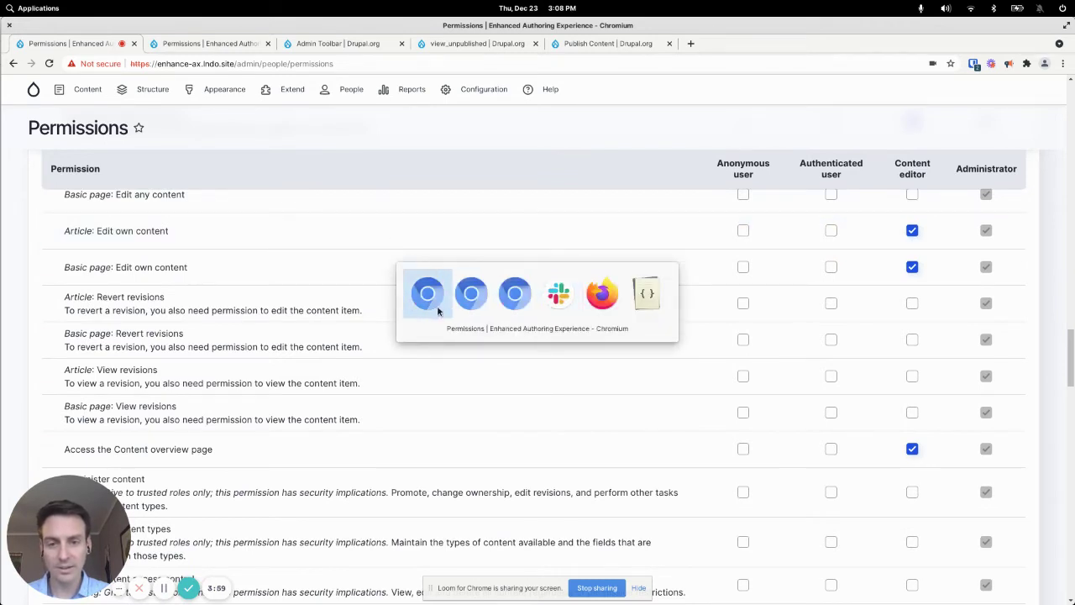
Step: As the content editor, check that the Structure page shows no administrative items
{"action": "left_click", "coordinate": [512, 316]}
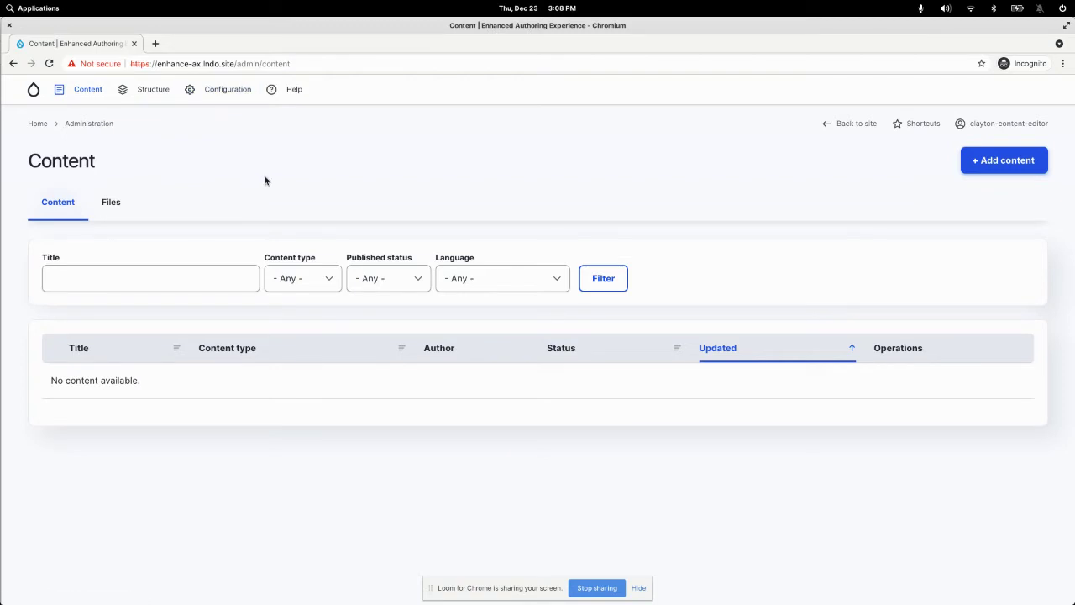
{"action": "left_click", "coordinate": [140, 92]}
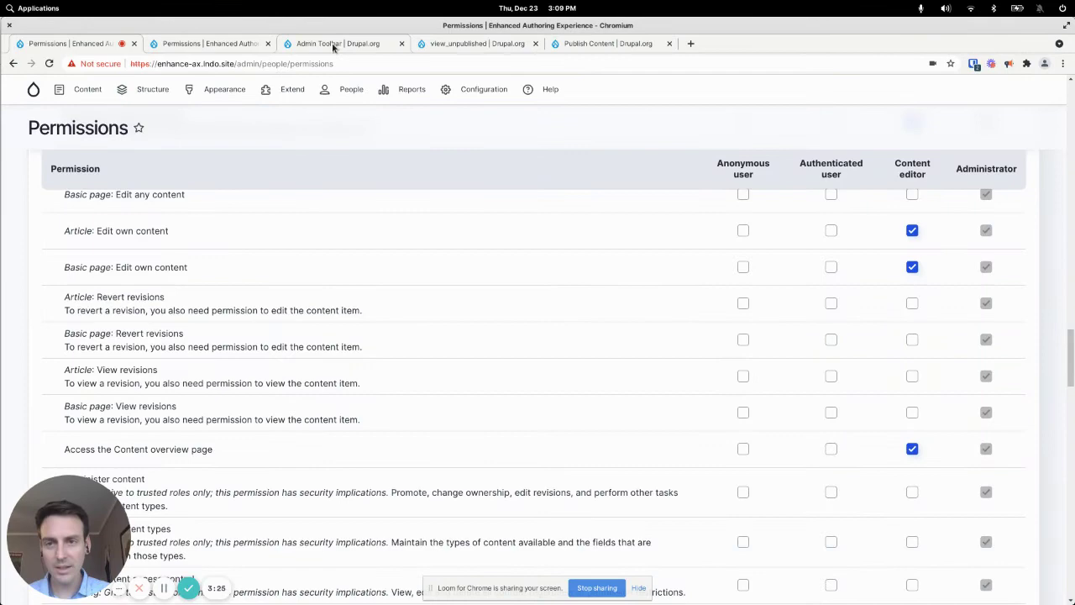
Step: Read the Admin Toolbar project page on Drupal.org, then return to the Drupal site tab
{"action": "left_click", "coordinate": [333, 48]}
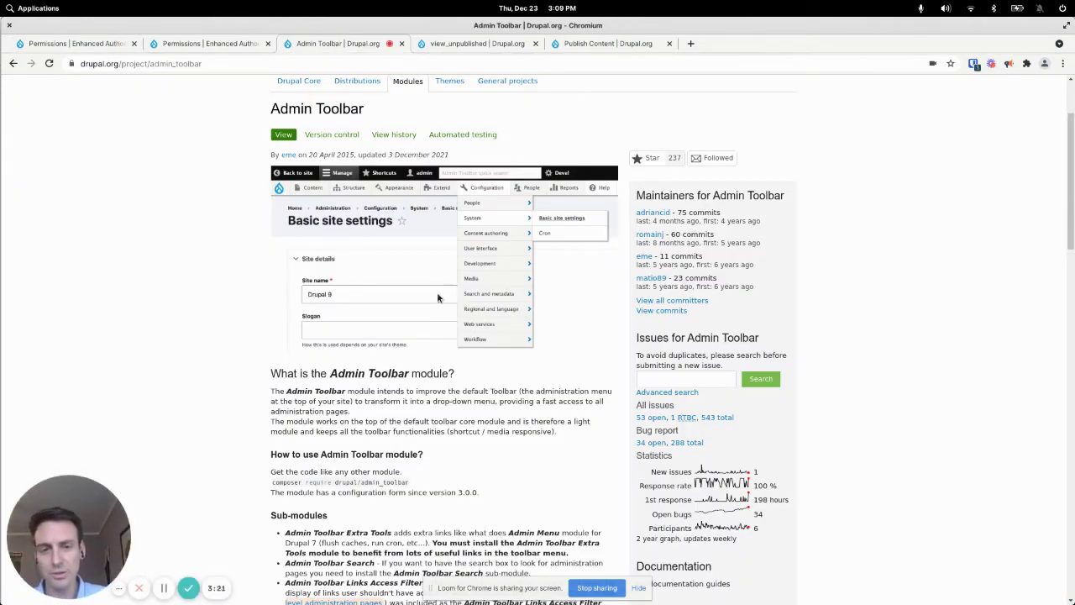
{"action": "scroll", "coordinate": [283, 325], "scroll_direction": "down", "scroll_amount": 1}
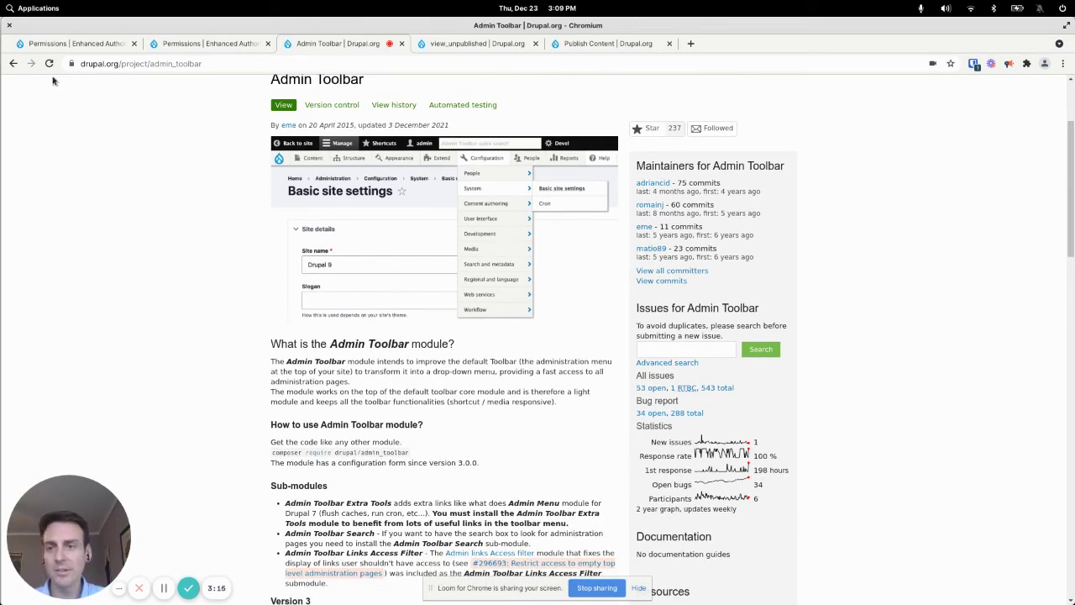
{"action": "left_click", "coordinate": [84, 44]}
Step: Open a blank Article form from the Content overview's Add content page
{"action": "left_click", "coordinate": [87, 90]}
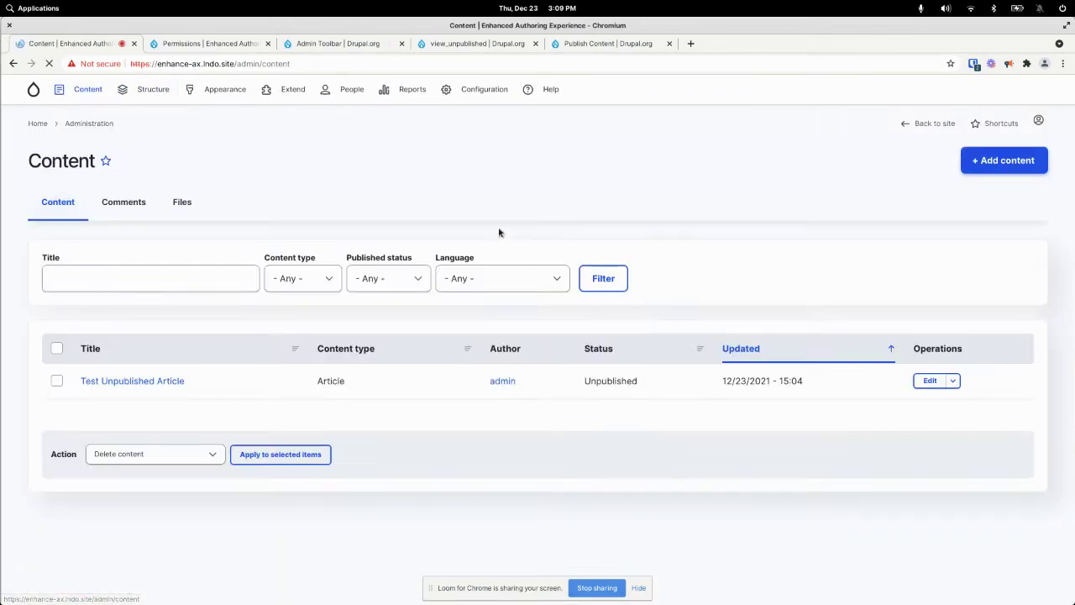
{"action": "left_click", "coordinate": [1004, 159]}
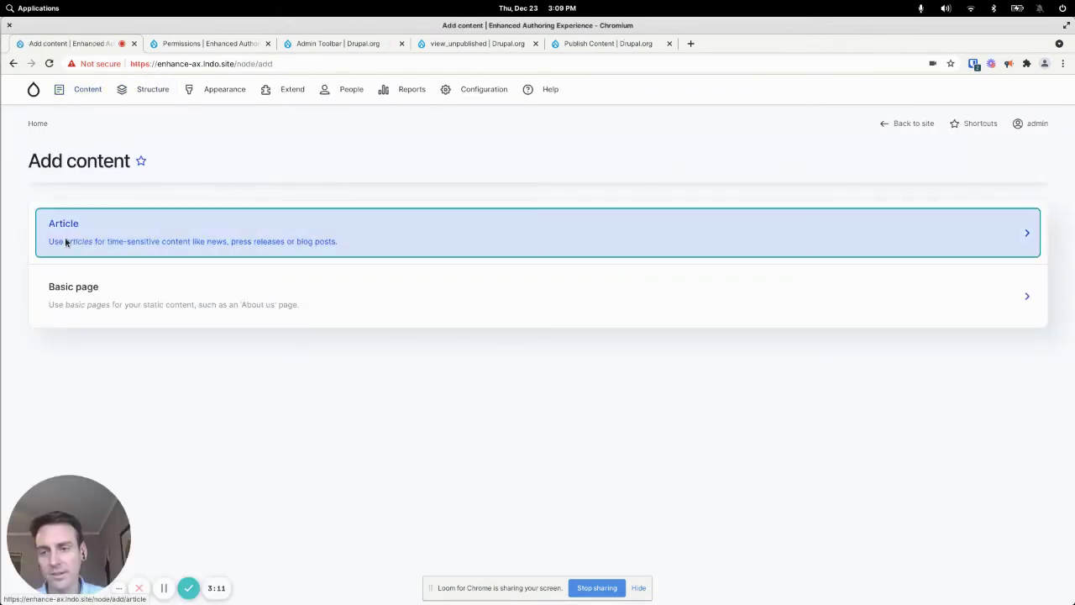
{"action": "left_click", "coordinate": [65, 241]}
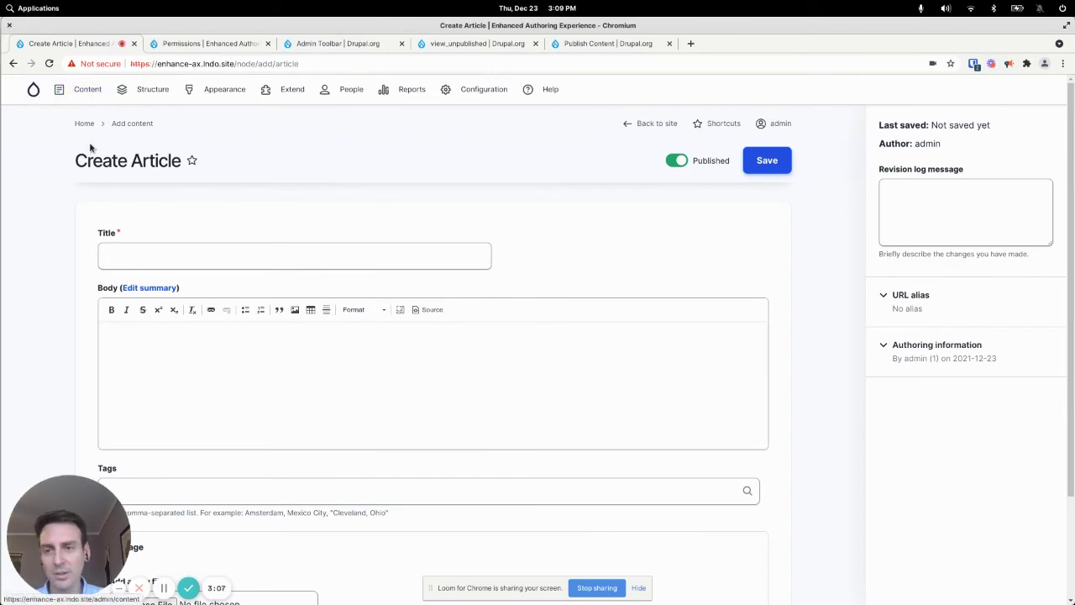
Step: On Extend, filter for 'admin toolbar' and install Admin Toolbar, Extra Tools and Links Access Filter
{"action": "left_click", "coordinate": [298, 94]}
{"action": "left_click", "coordinate": [192, 336]}
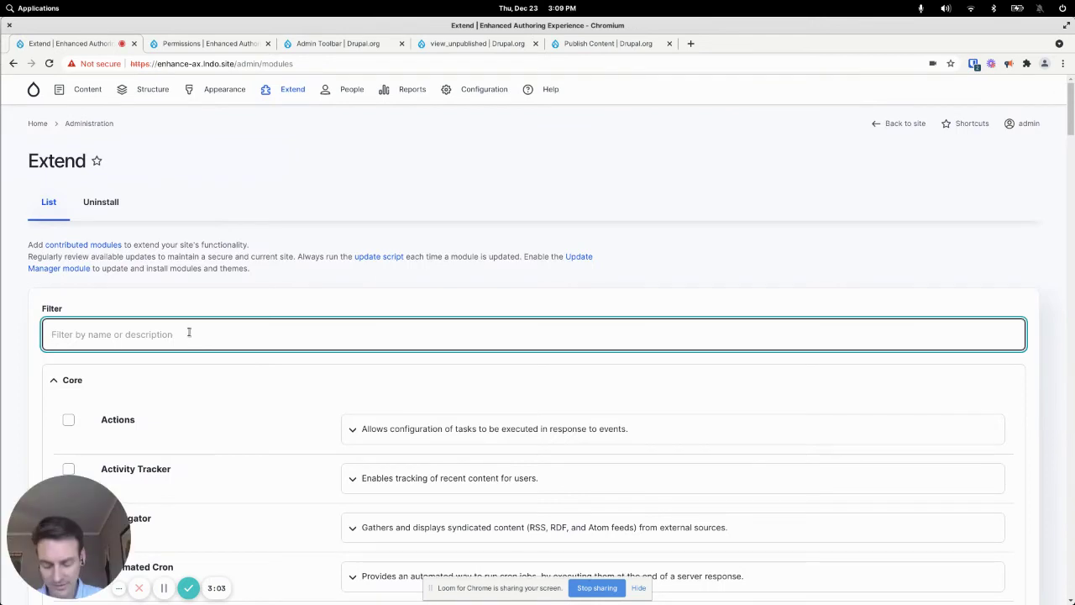
{"action": "type", "text": "admin"}
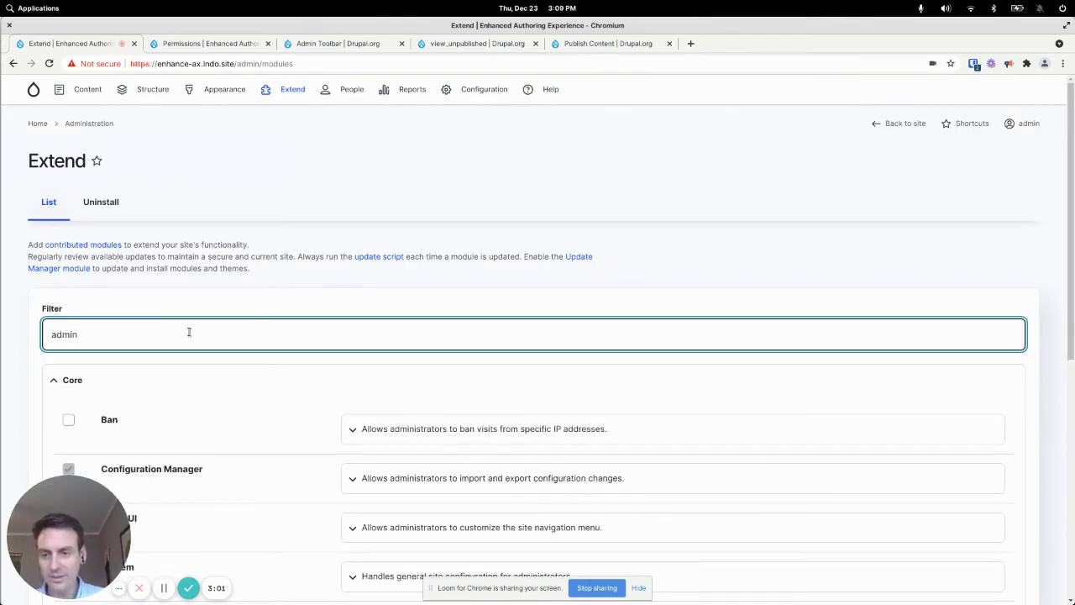
{"action": "type", "text": " toolbar"}
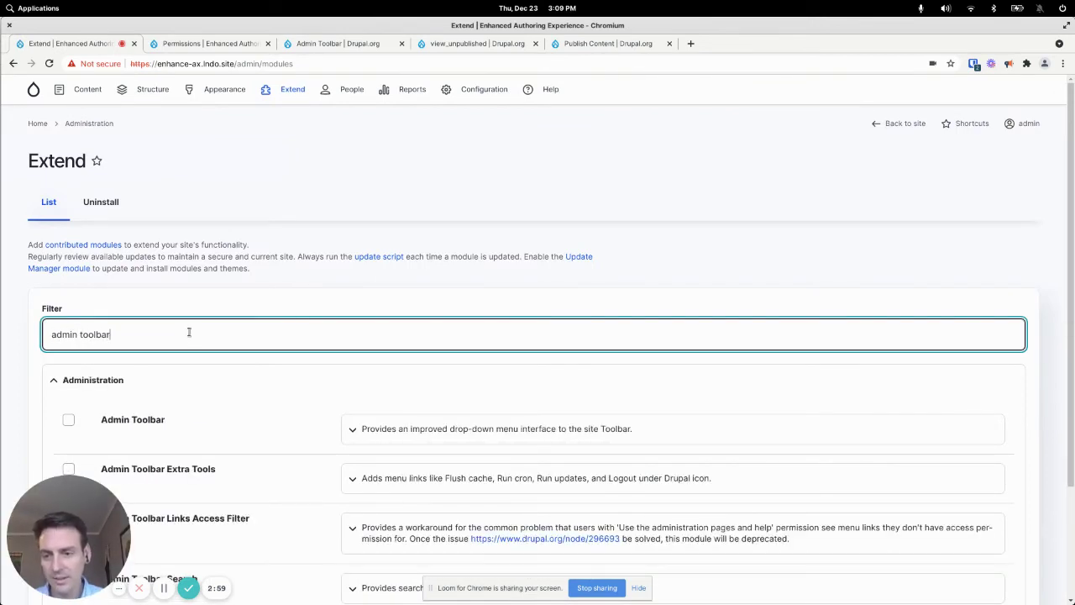
{"action": "left_click", "coordinate": [68, 420]}
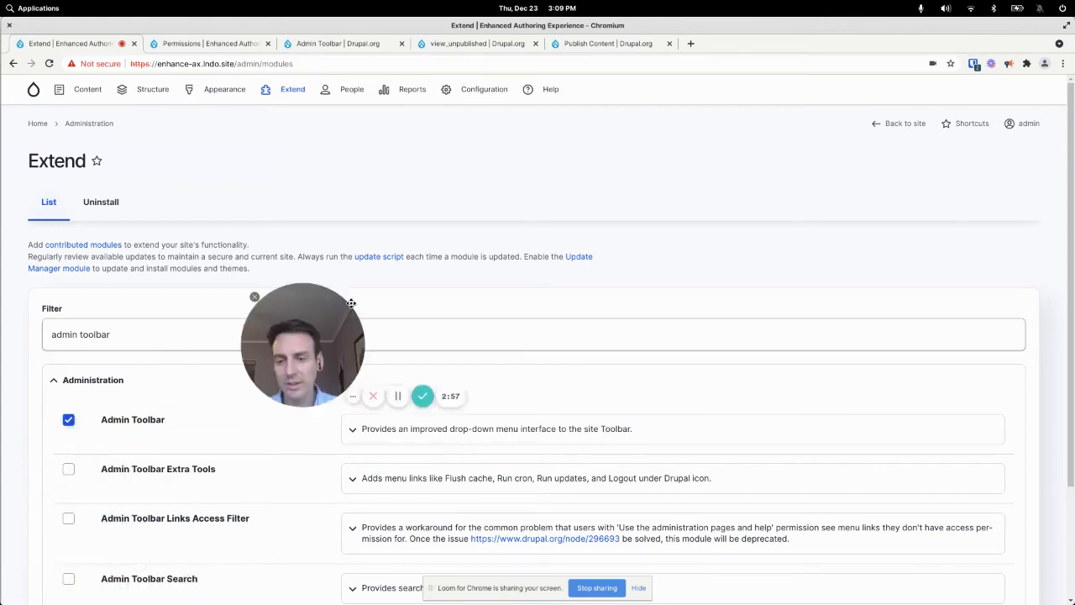
{"action": "left_click", "coordinate": [68, 469]}
{"action": "scroll", "coordinate": [310, 332], "scroll_direction": "down", "scroll_amount": 1}
{"action": "scroll", "coordinate": [319, 309], "scroll_direction": "down", "scroll_amount": 3}
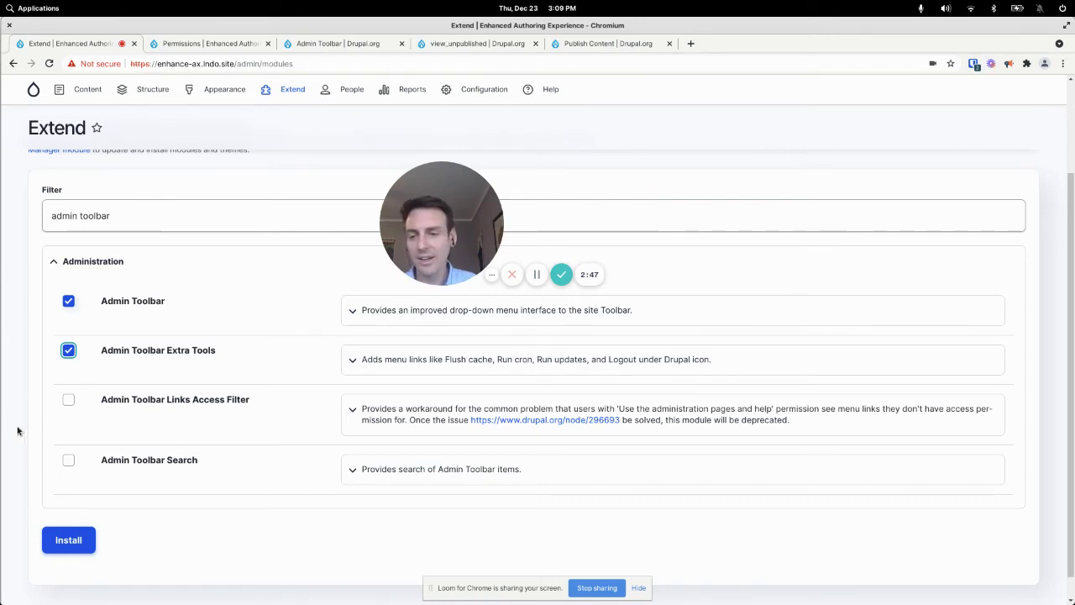
{"action": "left_click", "coordinate": [68, 400]}
{"action": "left_click", "coordinate": [68, 400]}
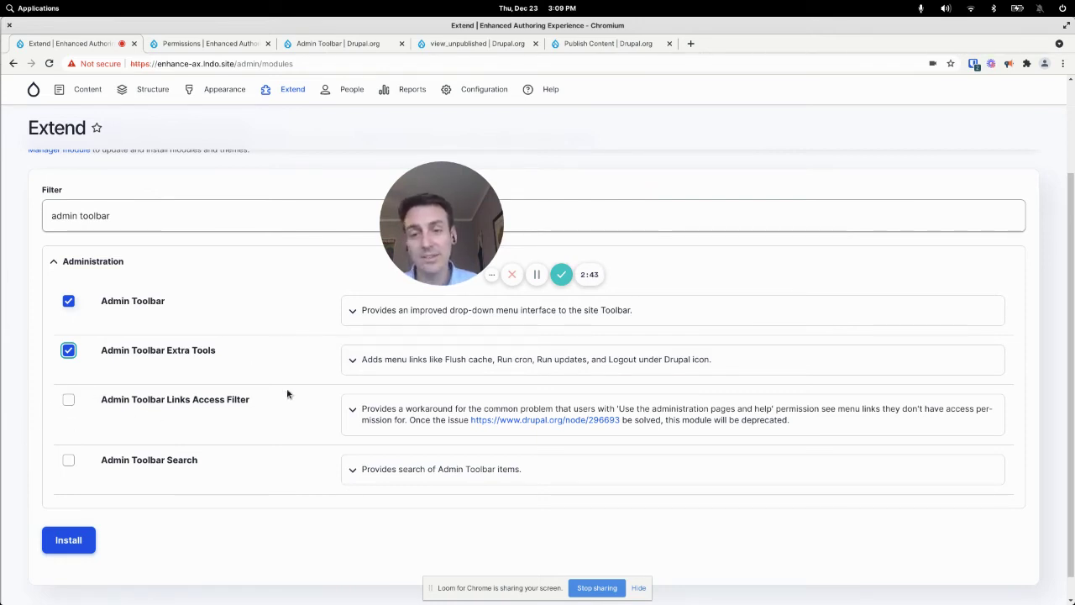
{"action": "left_click", "coordinate": [69, 400]}
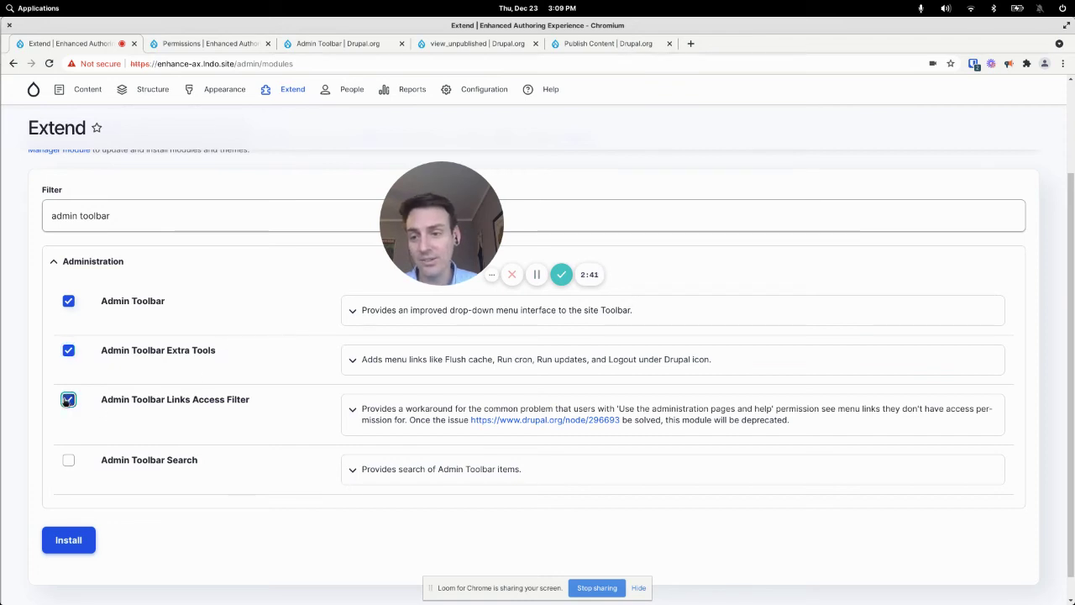
{"action": "left_click", "coordinate": [53, 543]}
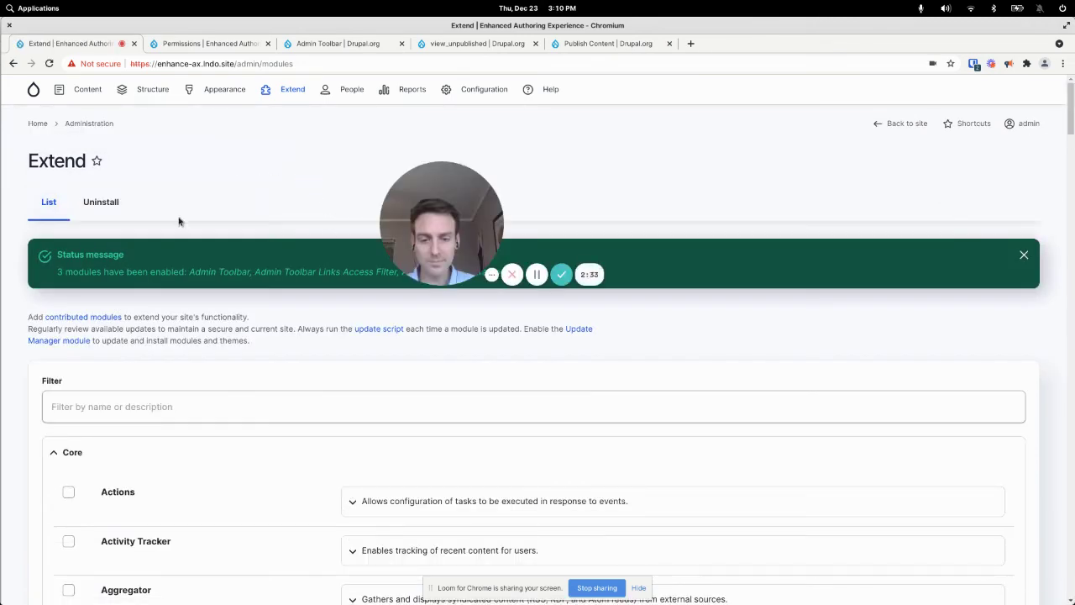
Step: As the content editor, reach the Article form via the Content > Add content dropdown, then switch back
{"action": "key", "text": "alt+Tab"}
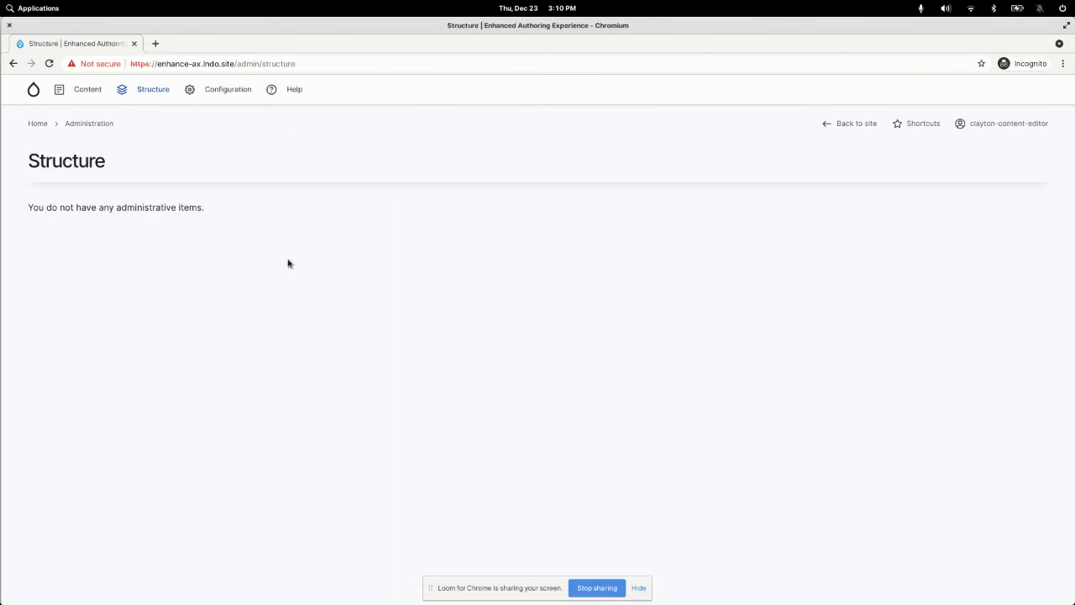
{"action": "left_click", "coordinate": [34, 89]}
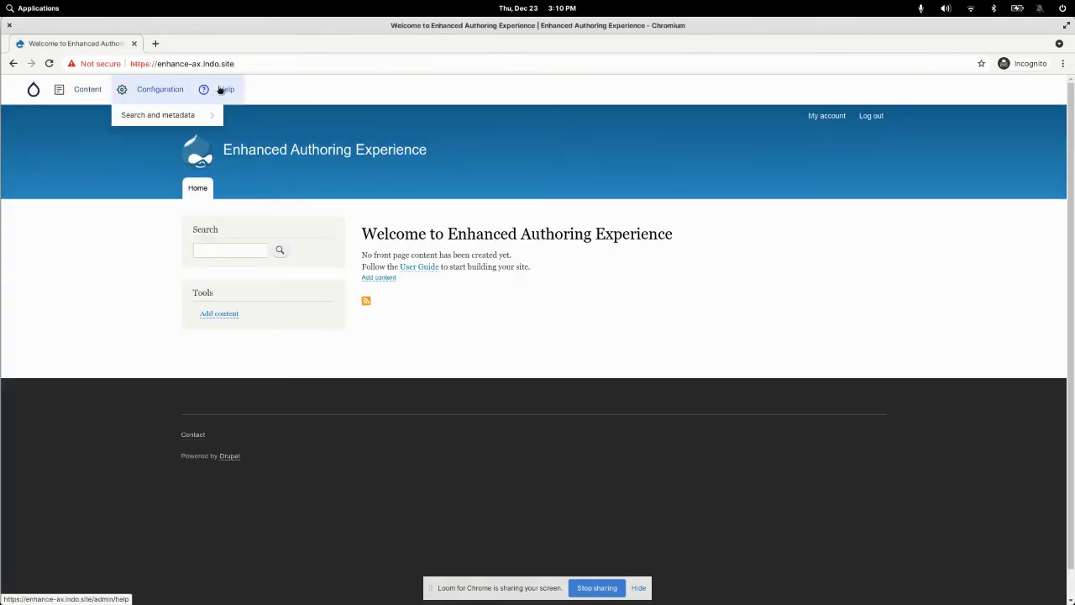
{"action": "mouse_move", "coordinate": [72, 95]}
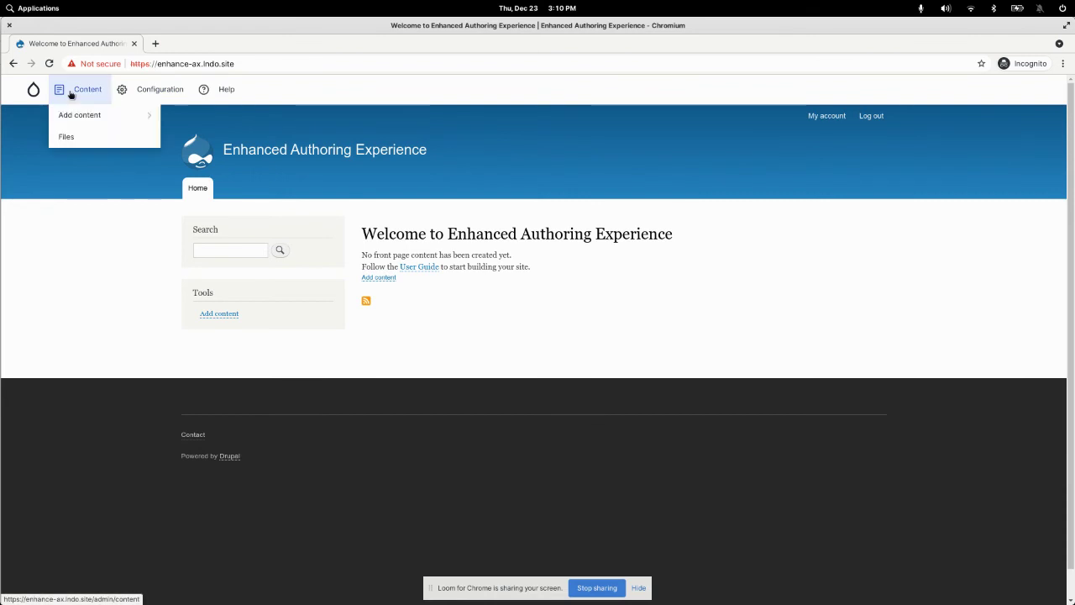
{"action": "mouse_move", "coordinate": [84, 118]}
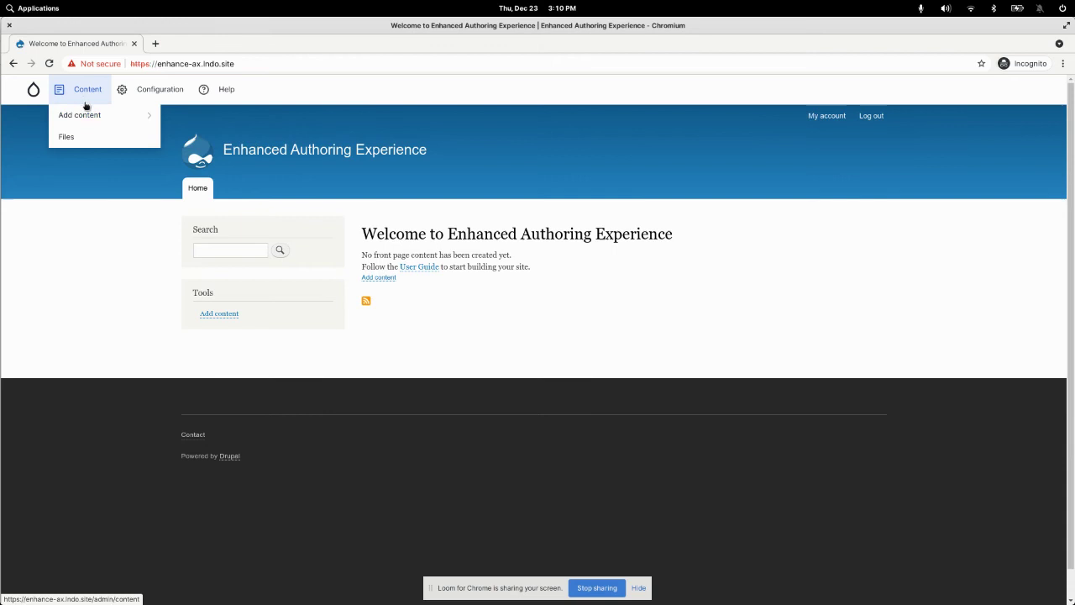
{"action": "left_click", "coordinate": [174, 112]}
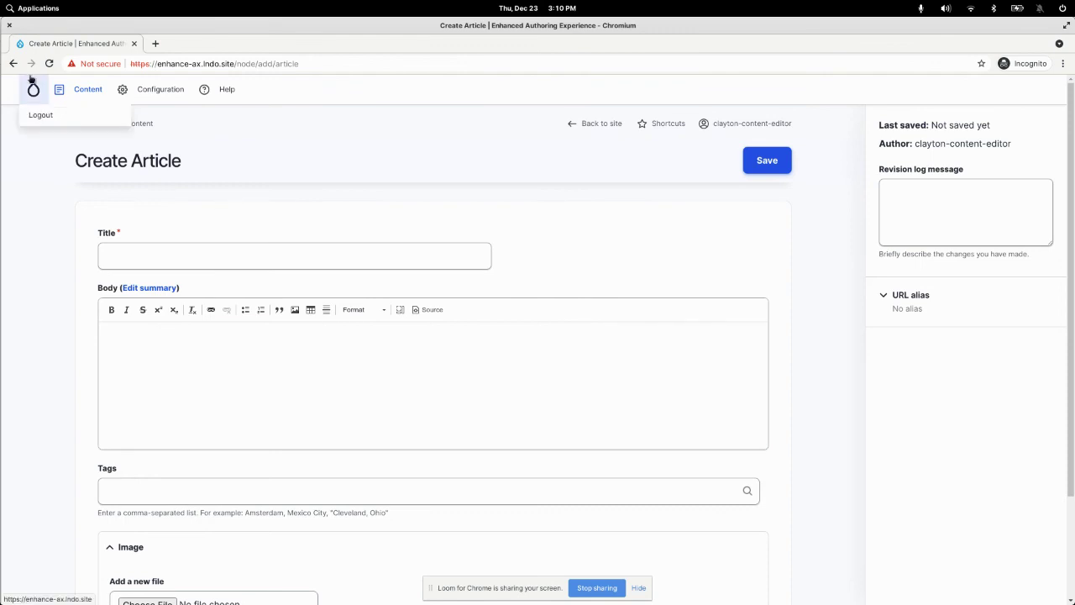
{"action": "key", "text": "alt+Tab"}
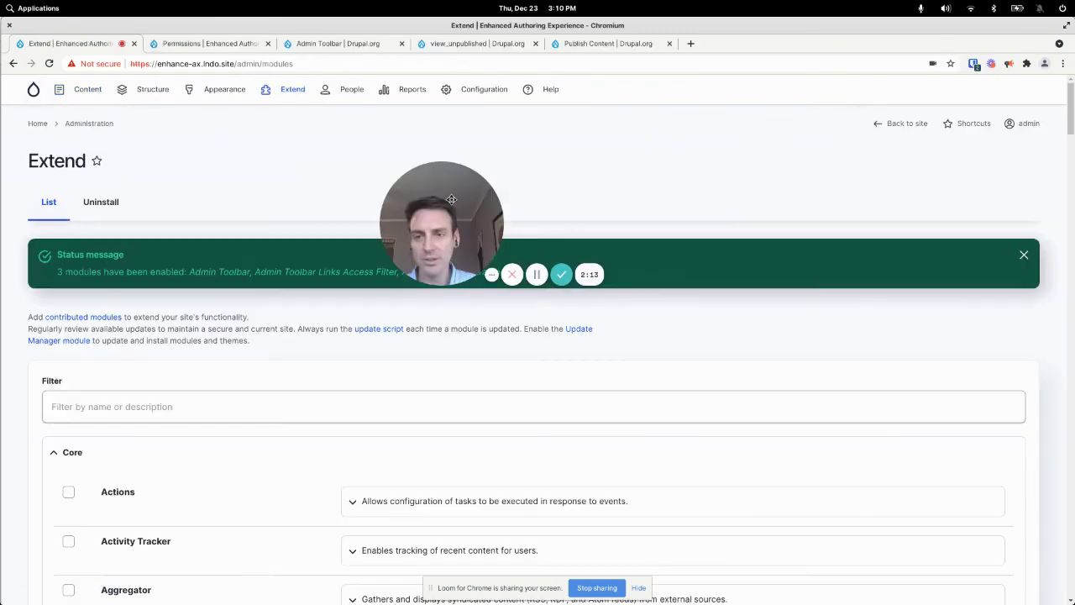
Step: Check the Extra Tools links under the Drupal logo menu and dismiss the modules-enabled message
{"action": "mouse_move", "coordinate": [34, 89]}
{"action": "mouse_move", "coordinate": [56, 139]}
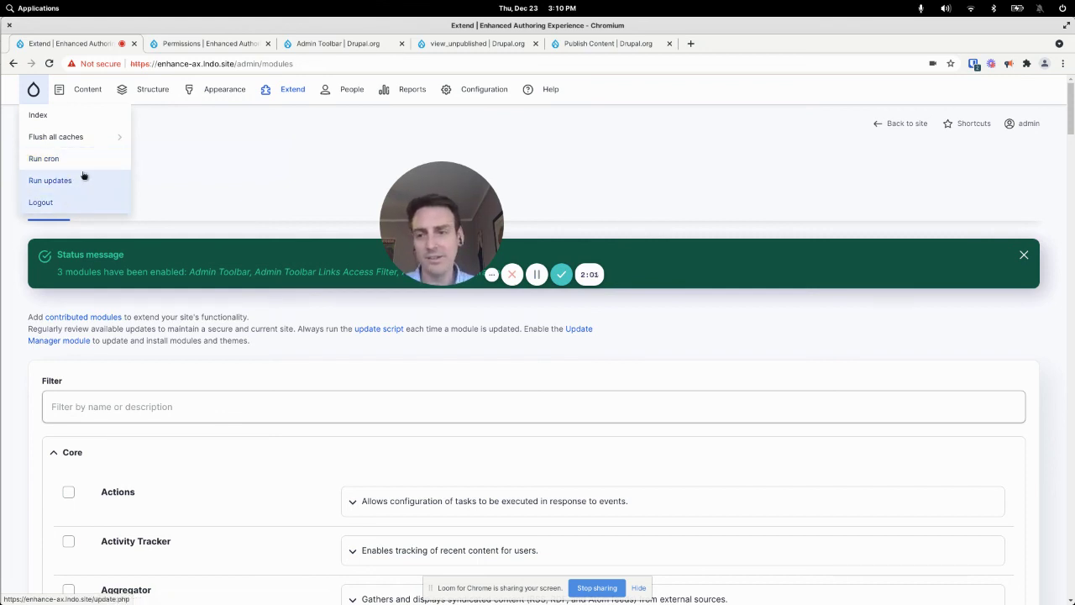
{"action": "left_click", "coordinate": [1024, 255]}
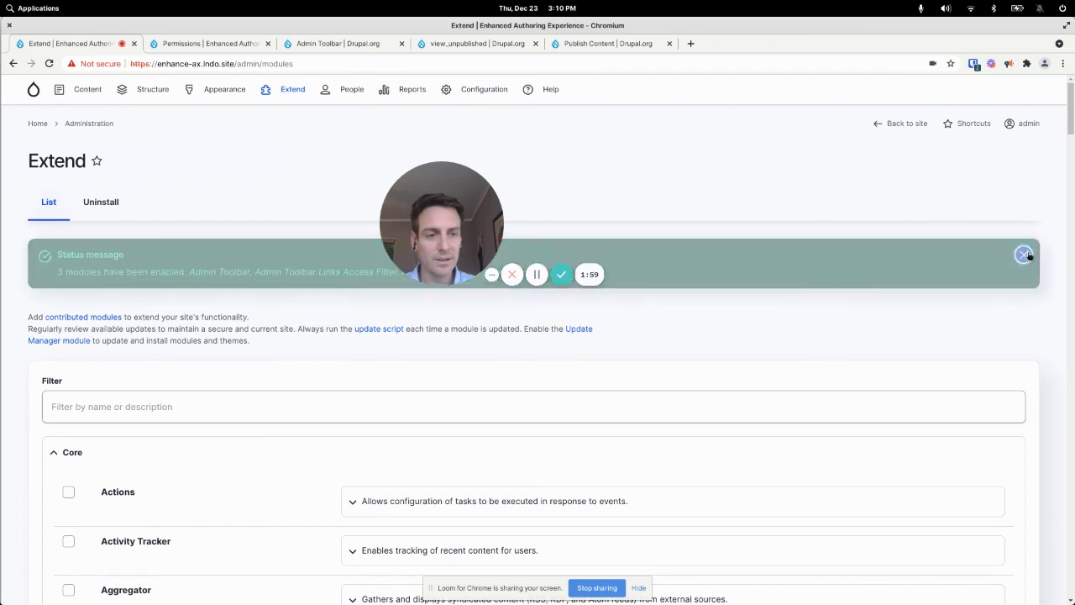